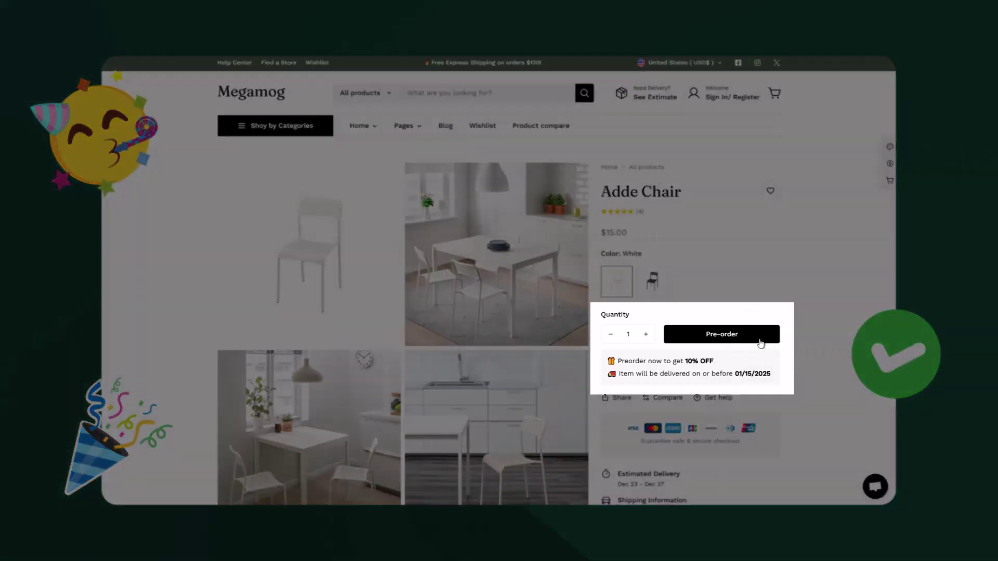
Pre-order the Adde Chair from its Megamog product page to add it to the cart
click(726, 338)
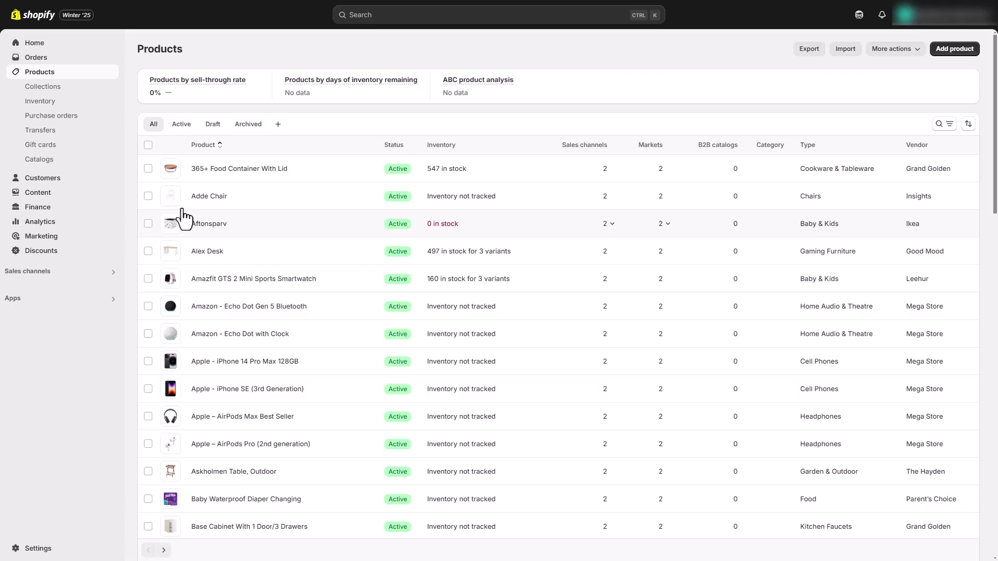
Turn on quantity tracking for the Adde Chair's White variant and save
click(210, 197)
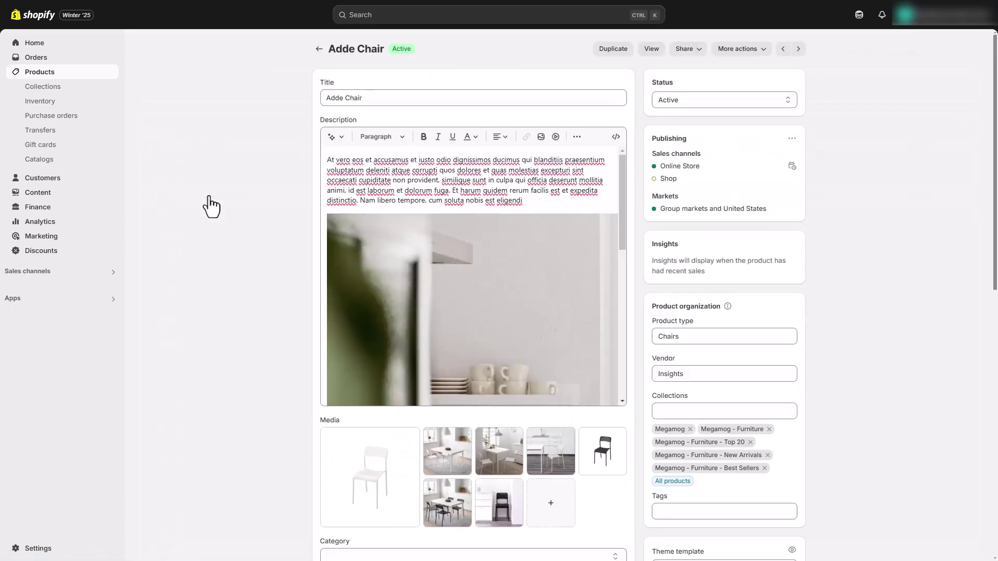
scroll(211, 207, down, 8)
click(447, 346)
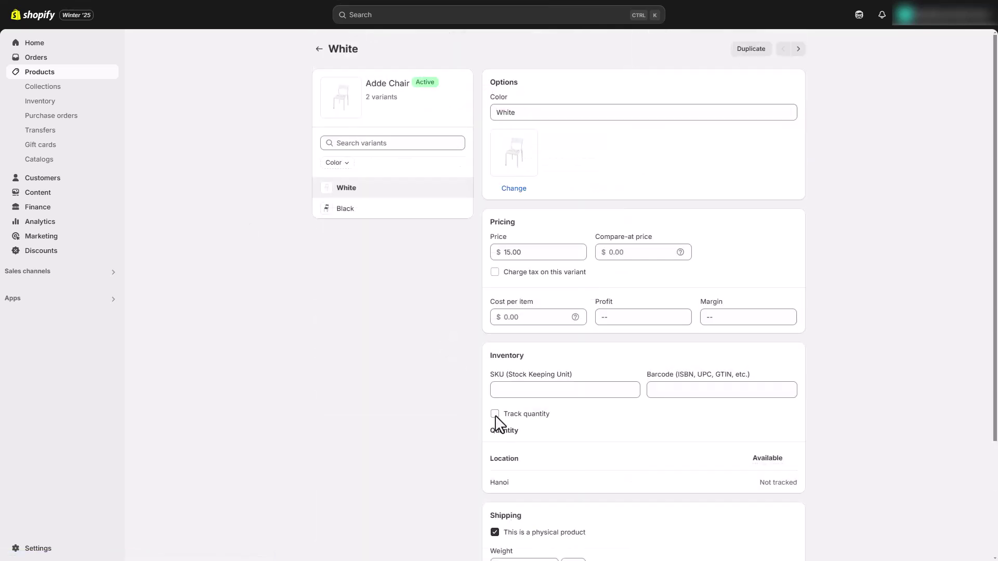
click(518, 425)
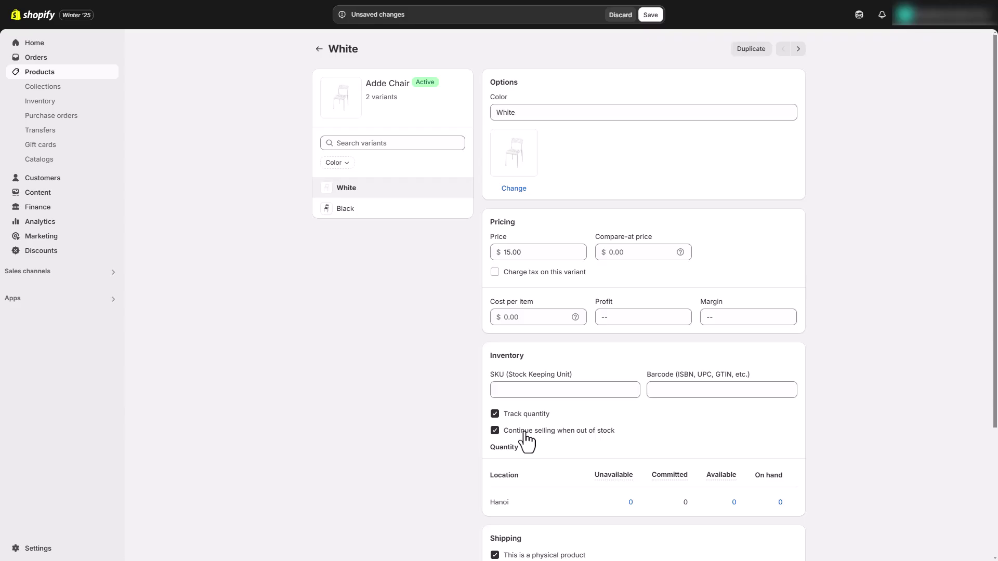
click(651, 16)
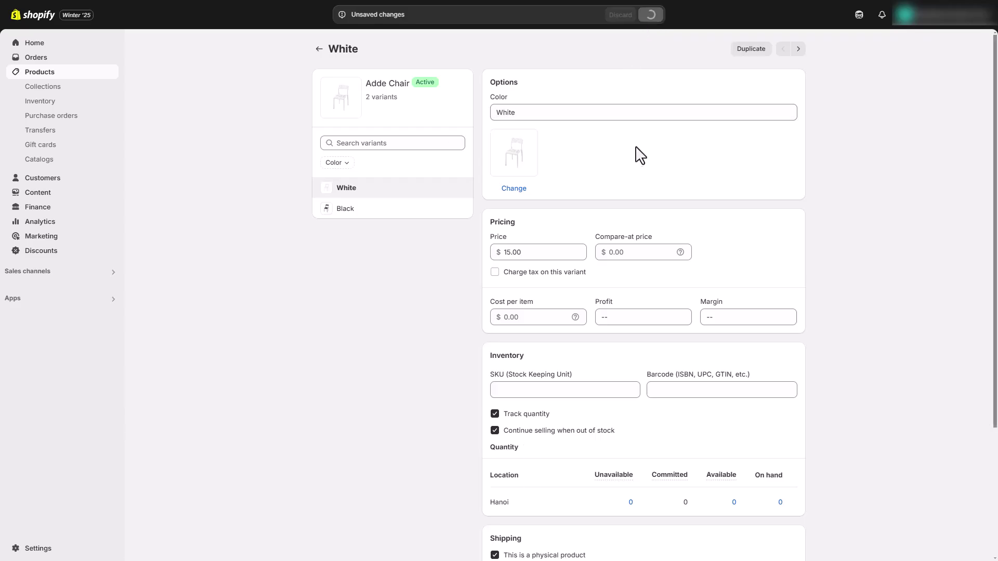
Make the Black variant track quantity and continue selling when out of stock
click(413, 210)
click(495, 414)
click(495, 431)
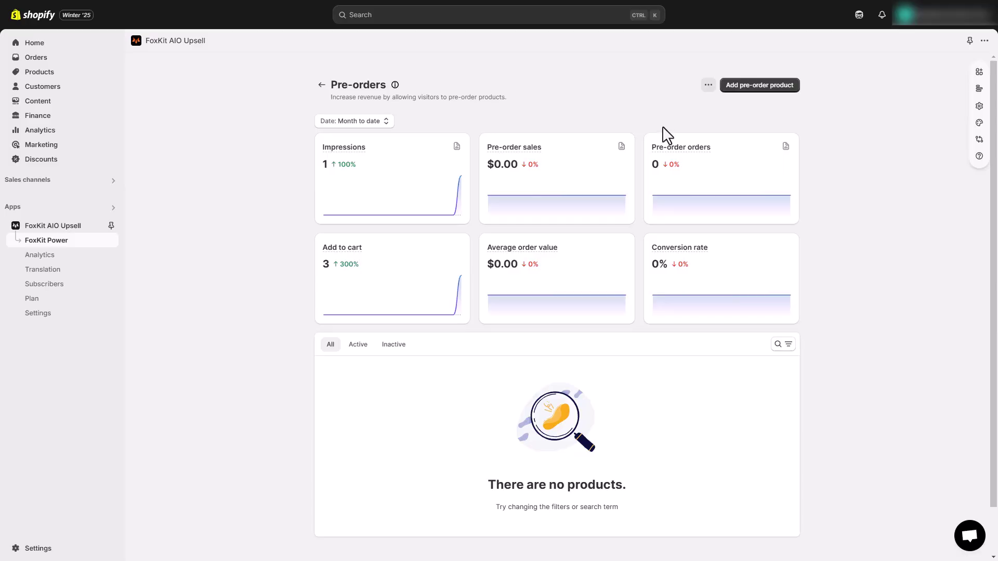
In pre-order settings, keep badges shown when one variant is pre-order, enable purchase options, and save
click(709, 86)
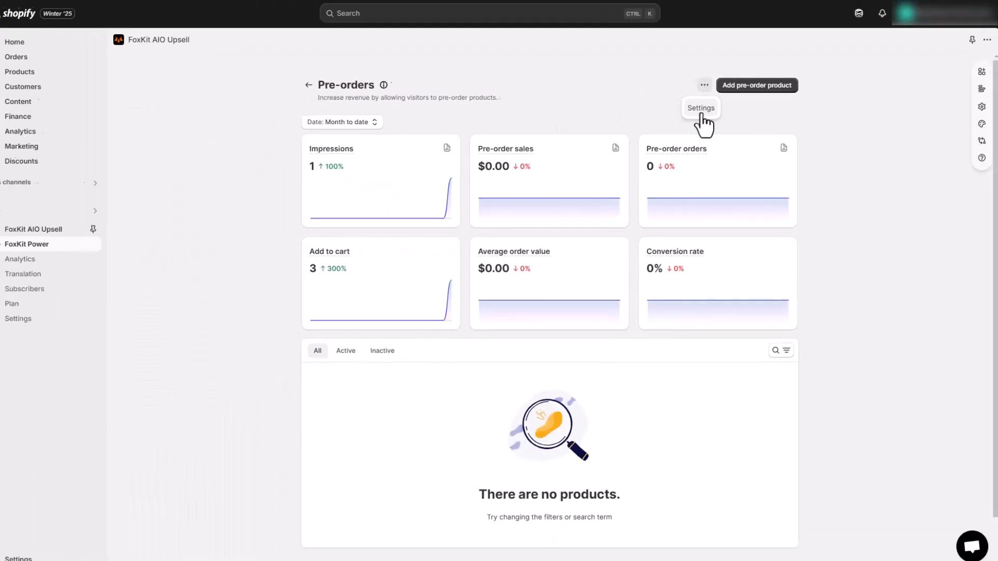
click(595, 127)
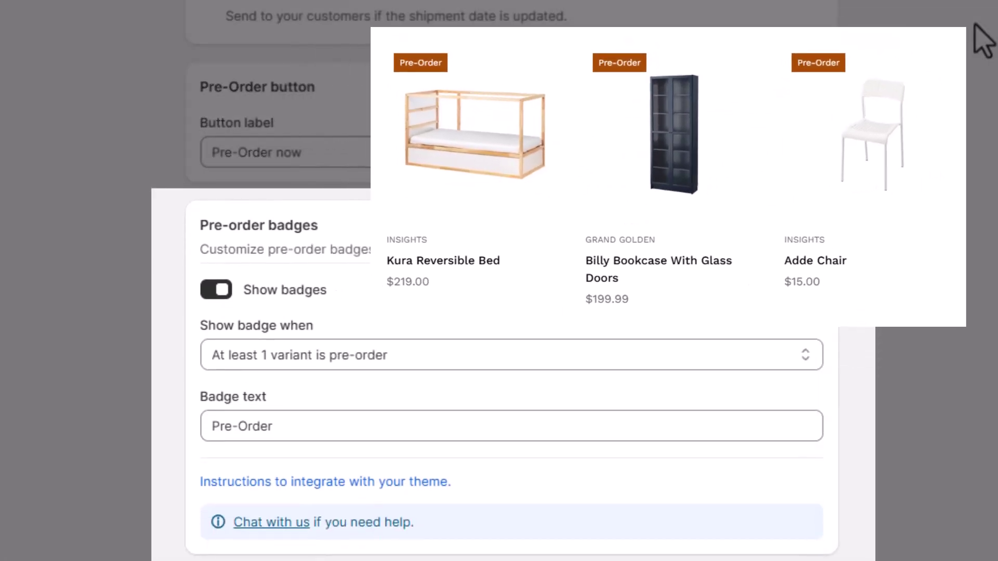
click(428, 356)
click(423, 355)
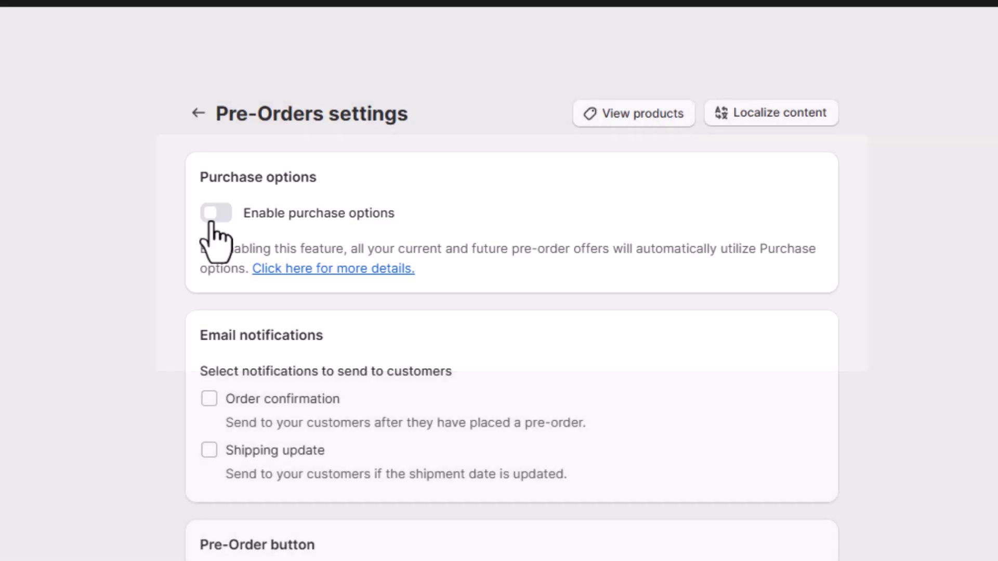
click(213, 215)
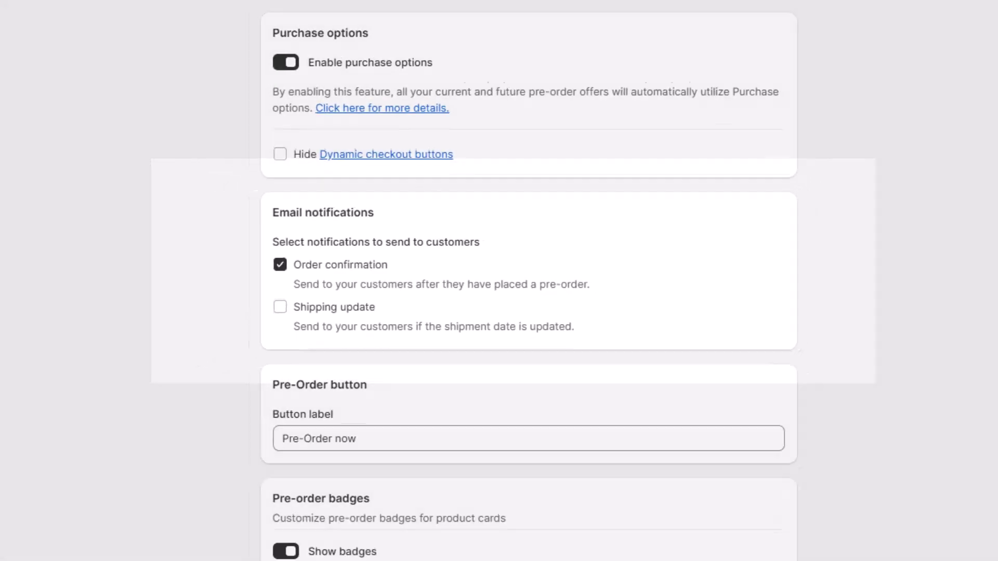
click(651, 13)
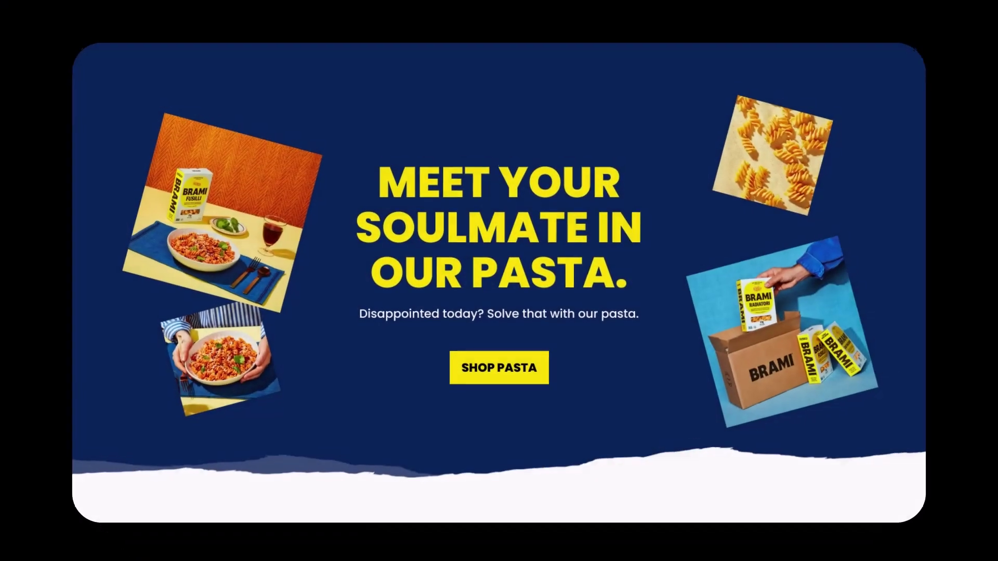
scroll(499, 281, down, 20)
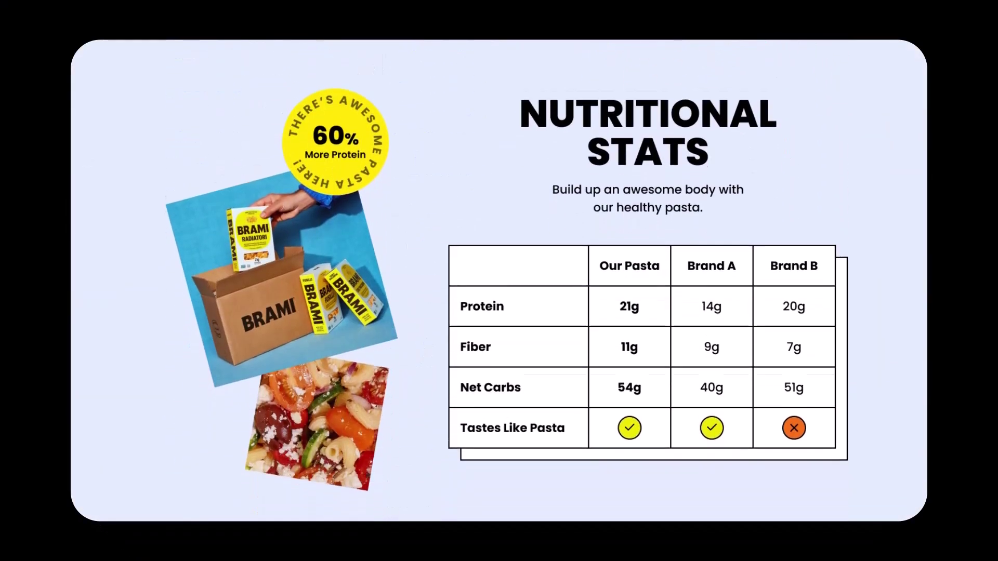
scroll(499, 281, down, 10)
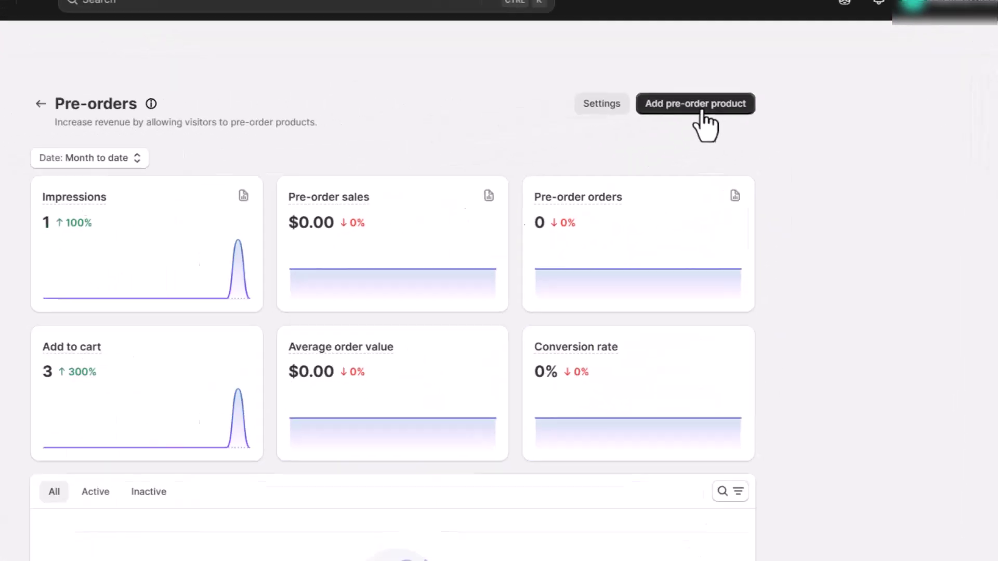
Create a pre-order offer named 'Adde chair' and attach the Adde Chair product
click(603, 131)
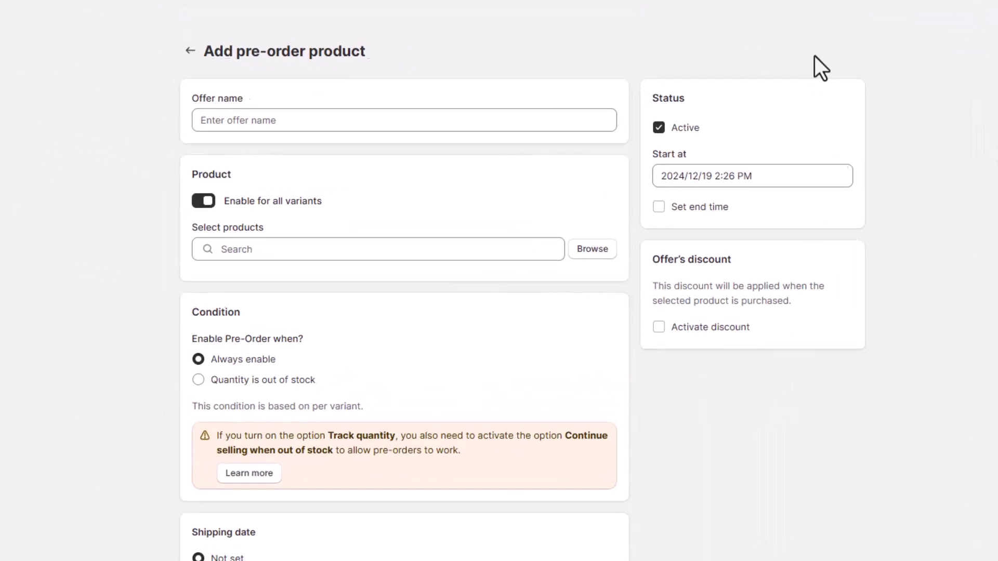
click(445, 136)
text(Adde chair)
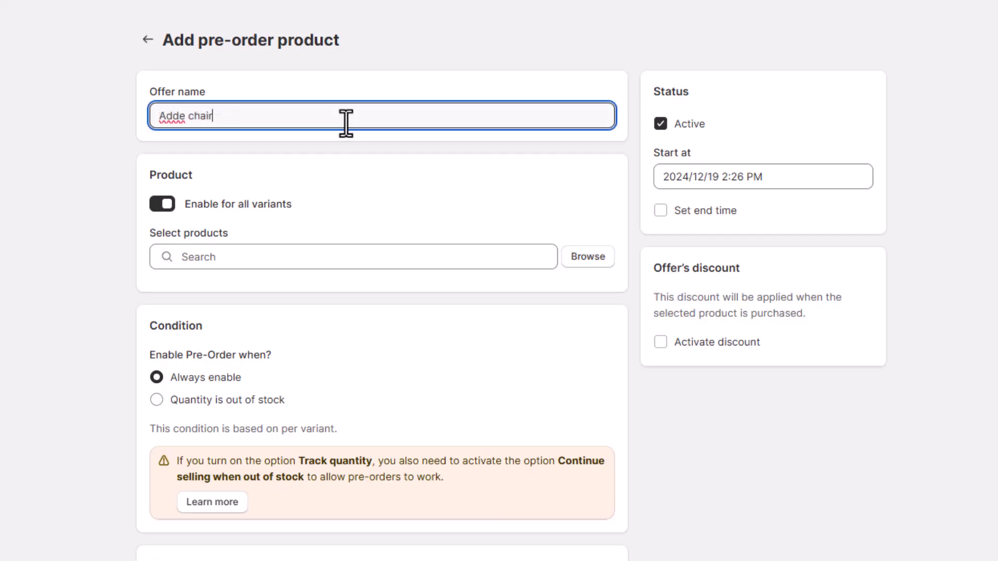
click(588, 256)
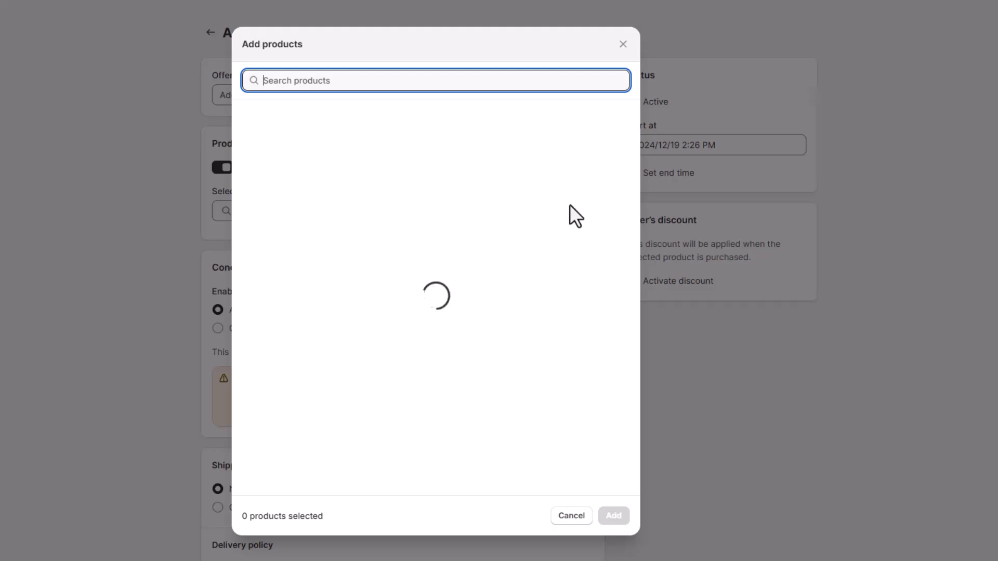
click(248, 156)
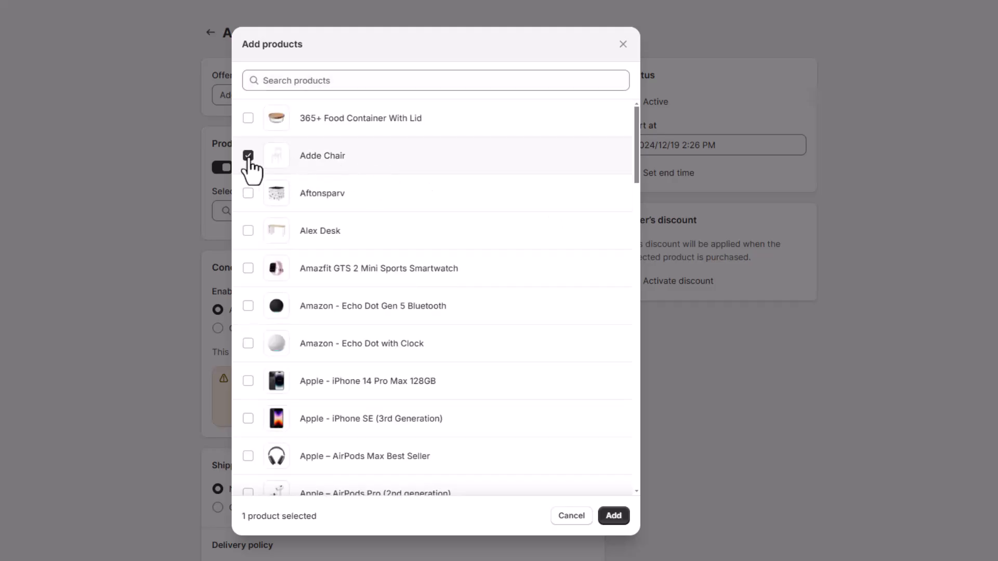
click(609, 517)
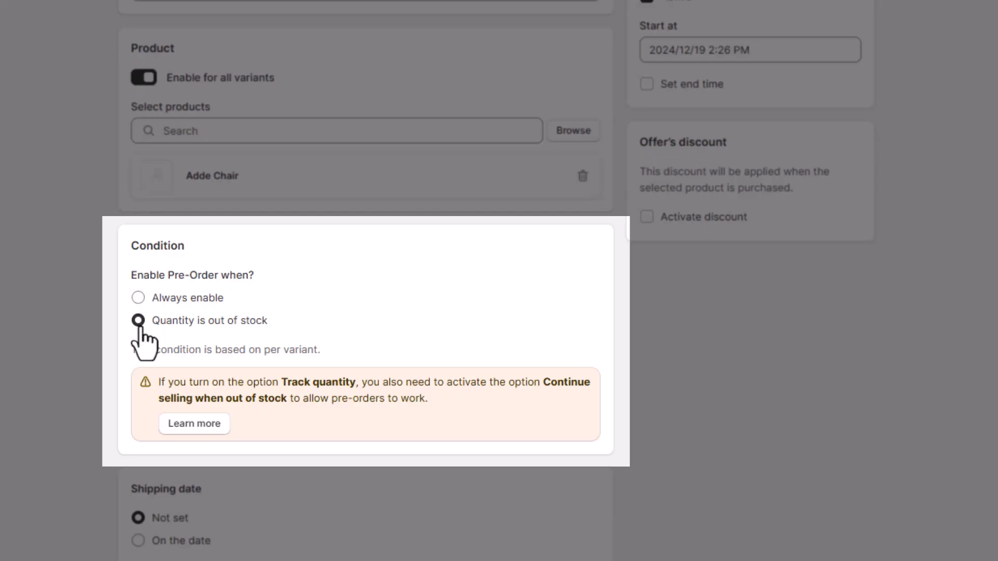
Set the offer's shipping date to 01/15/2025
scroll(156, 317, down, 2)
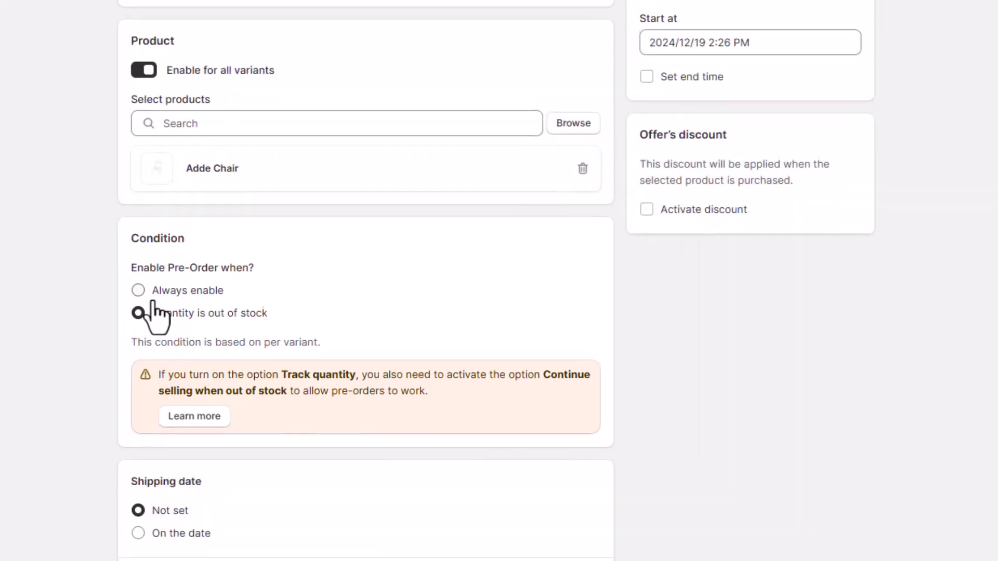
click(166, 450)
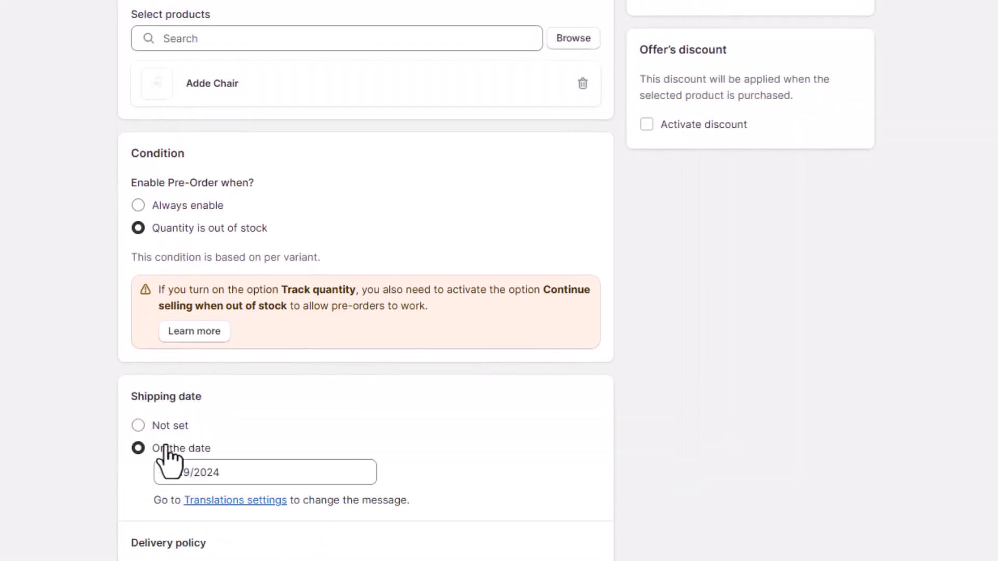
click(274, 464)
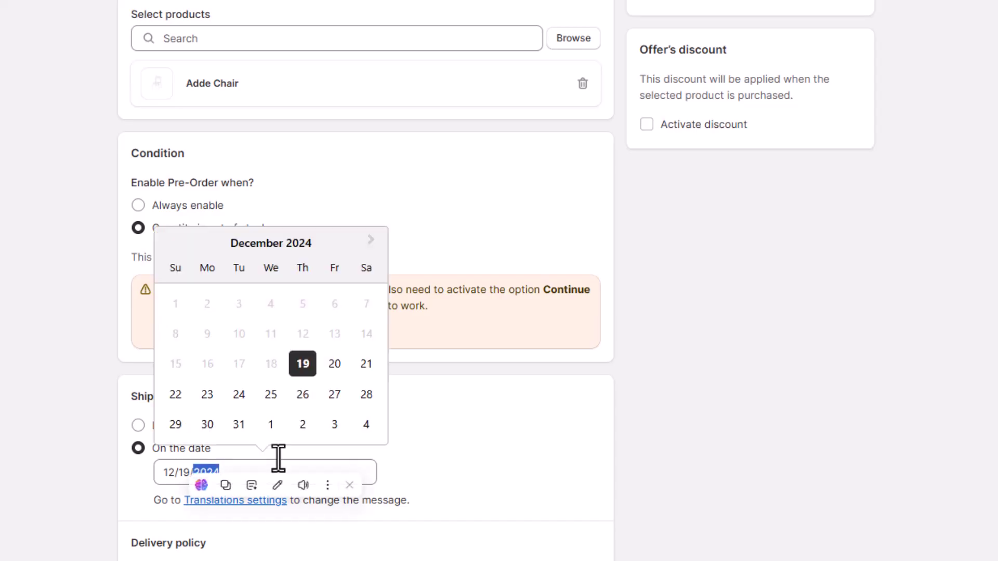
click(371, 240)
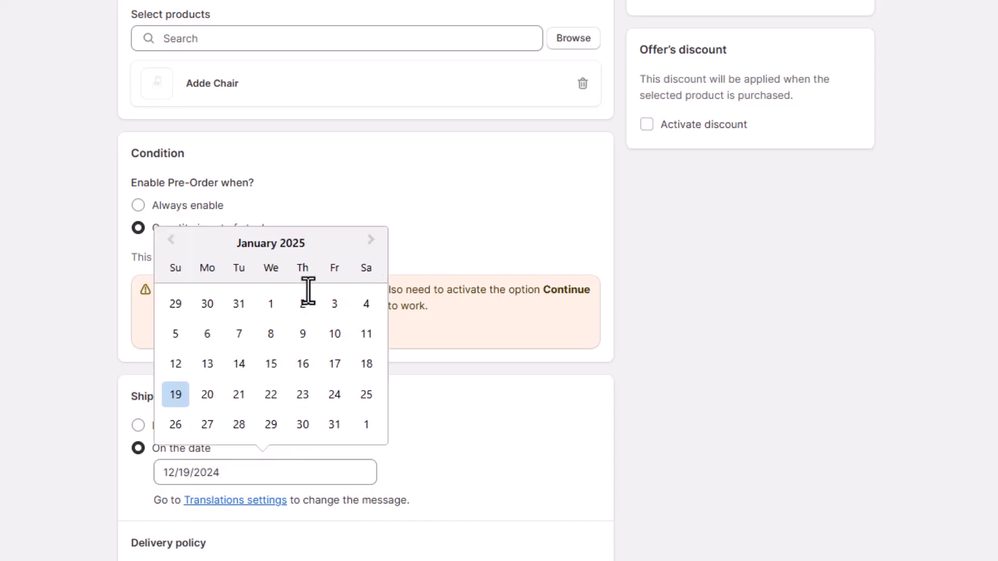
click(271, 362)
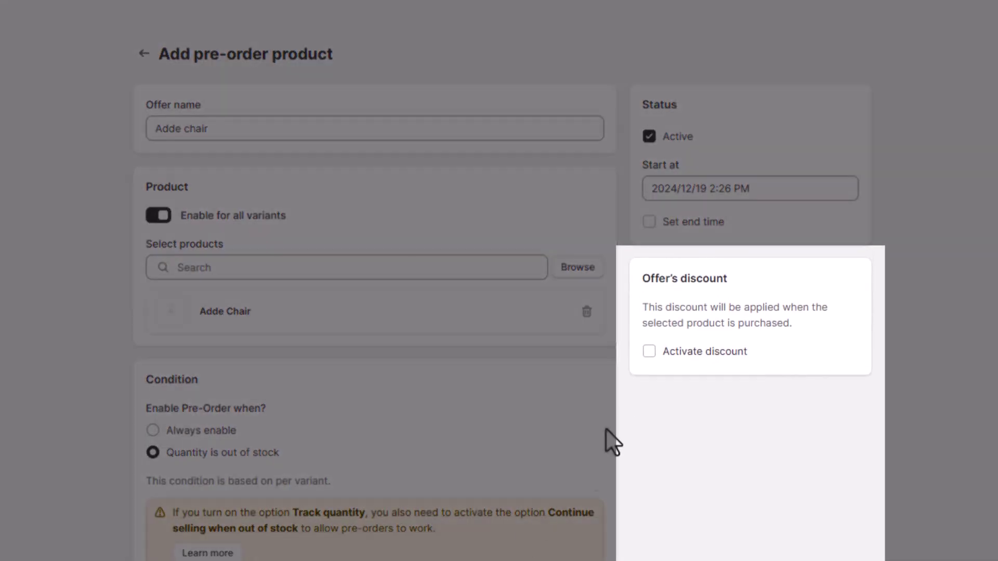
Activate a 10% discount on the Adde chair offer and set inventory policy to Reserve on fulfillment
click(650, 352)
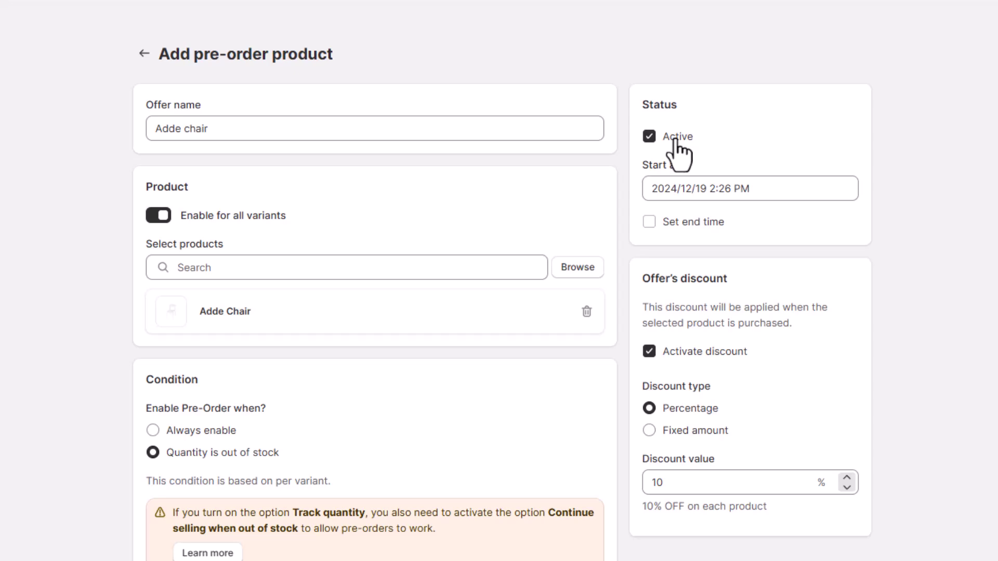
scroll(599, 199, down, 6)
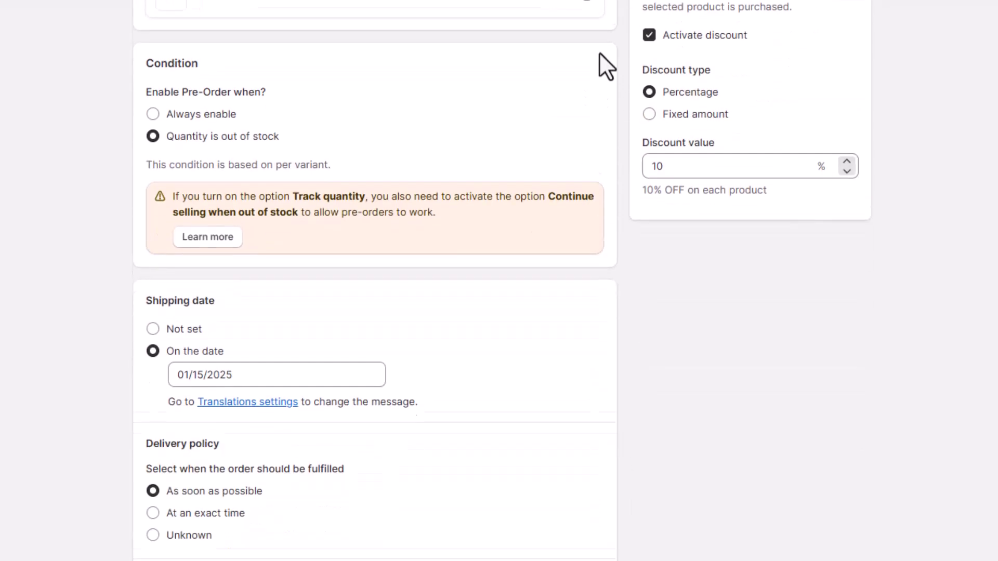
scroll(599, 52, down, 5)
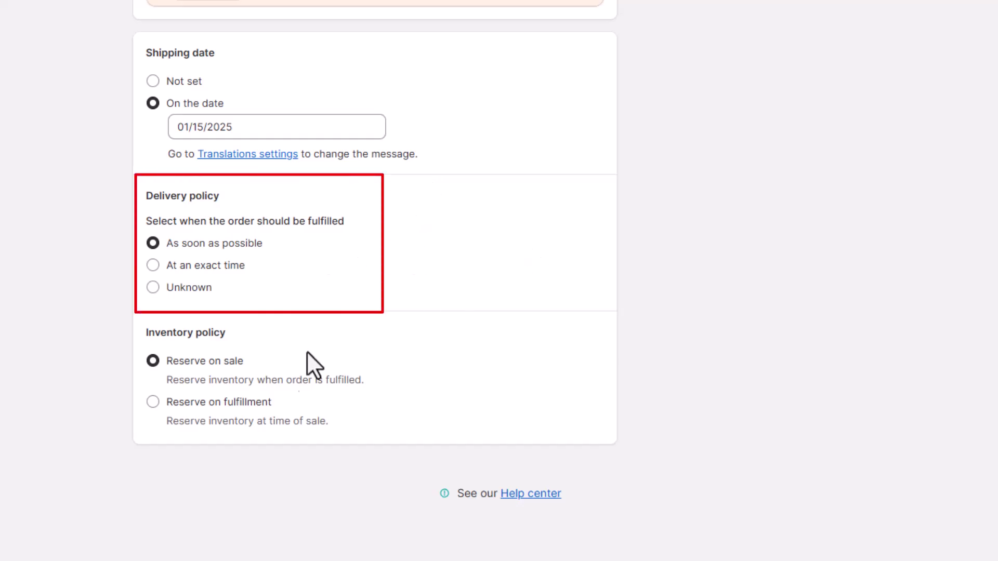
click(257, 406)
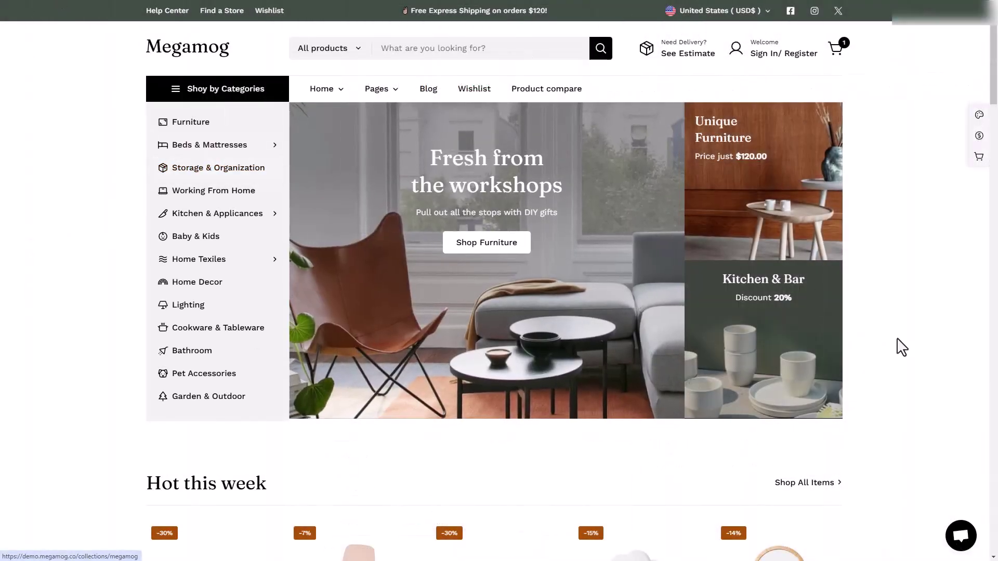
Filter Best Sellers to Furniture and open the Adde Chair with the Pre-Order badge
scroll(902, 347, down, 15)
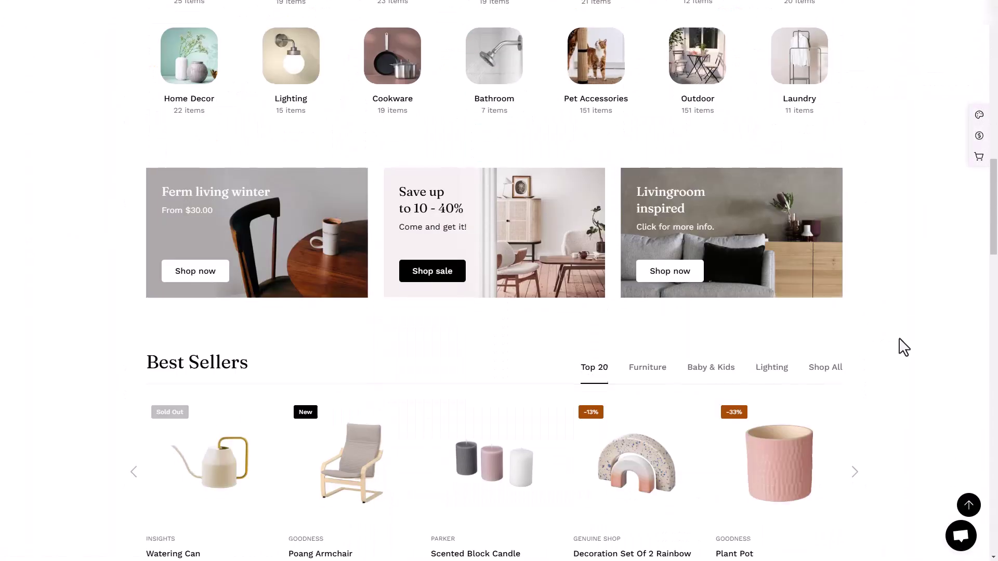
scroll(902, 347, down, 4)
click(647, 165)
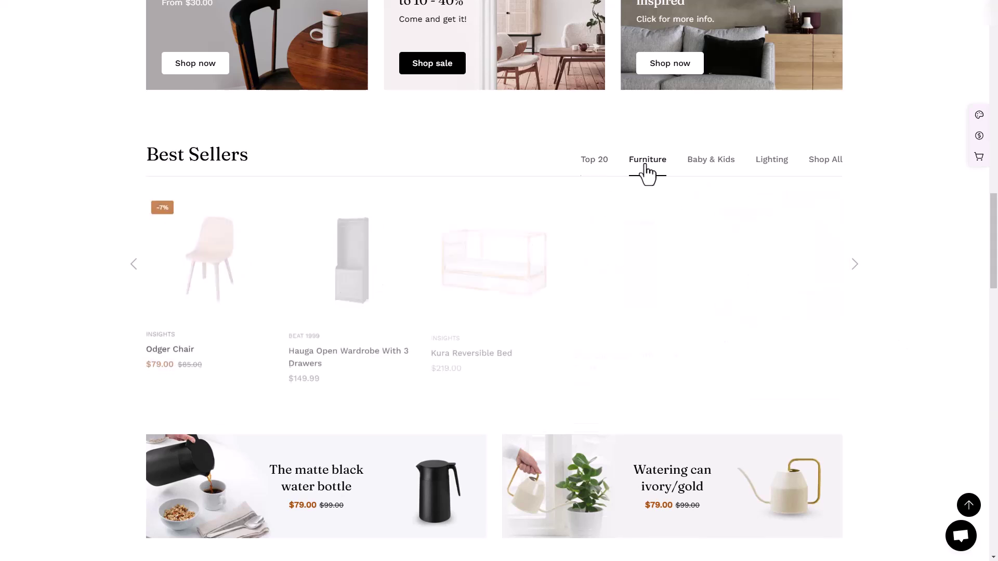
mouse_move(750, 229)
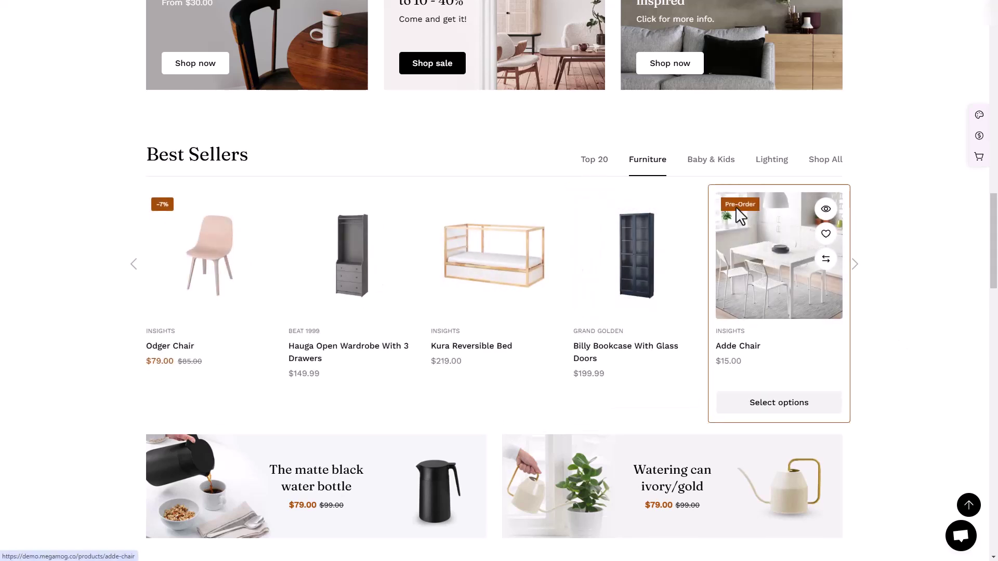
click(773, 279)
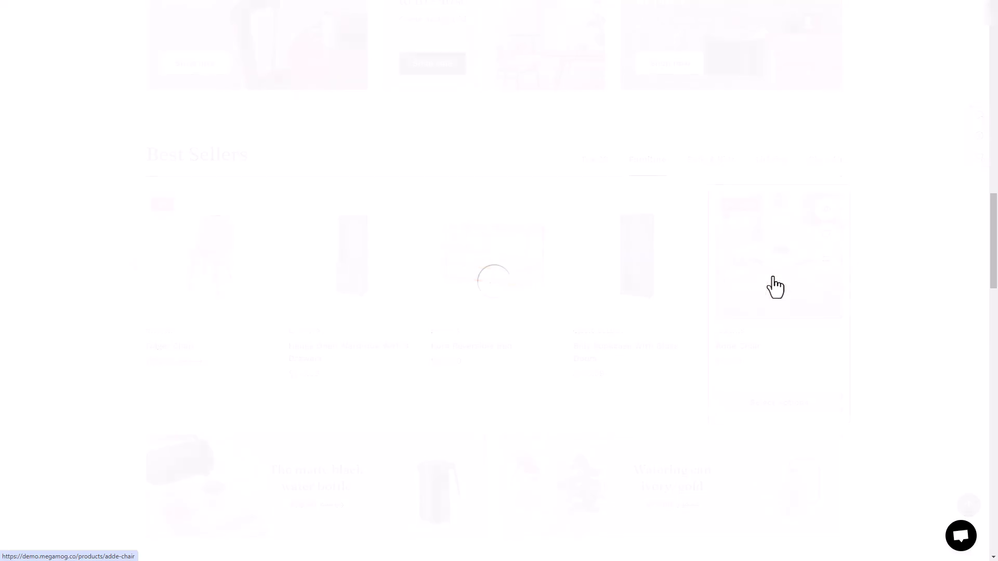